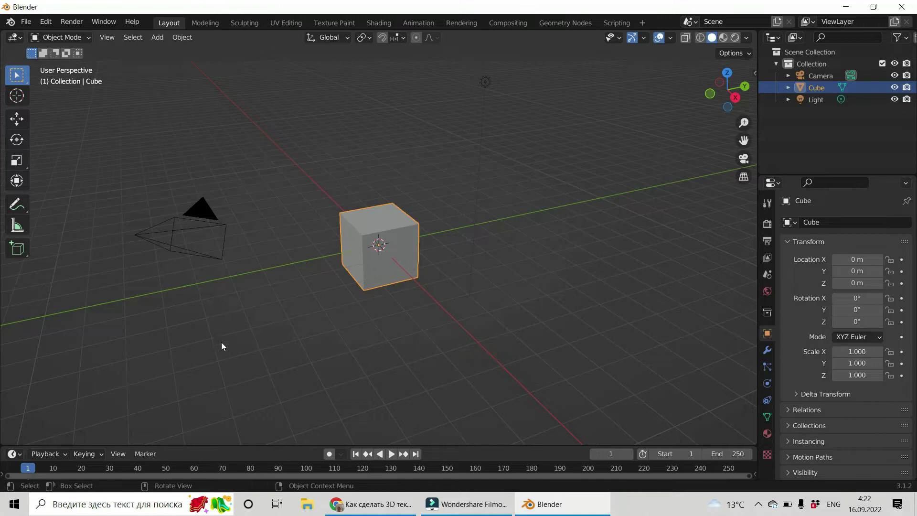
# Delete the default cube and add a Text object at the world origin.
pyautogui.rightClick(401, 248)
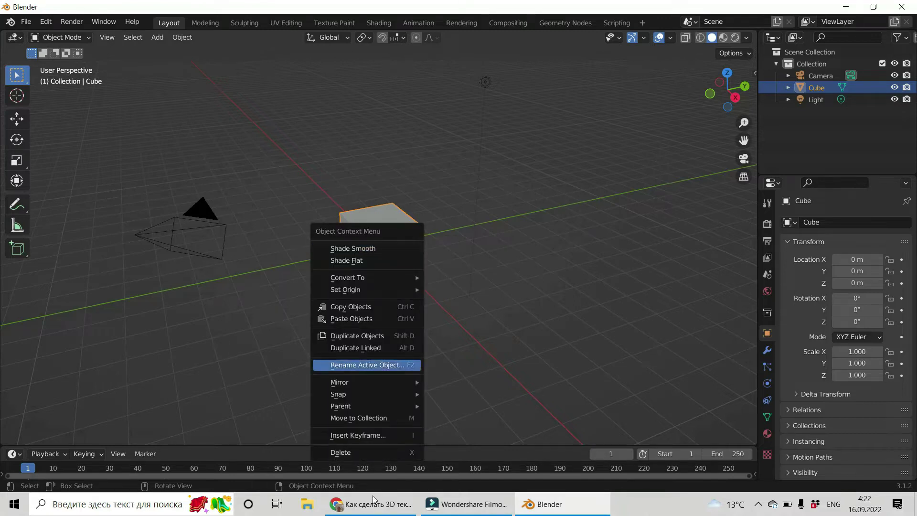
pyautogui.click(355, 452)
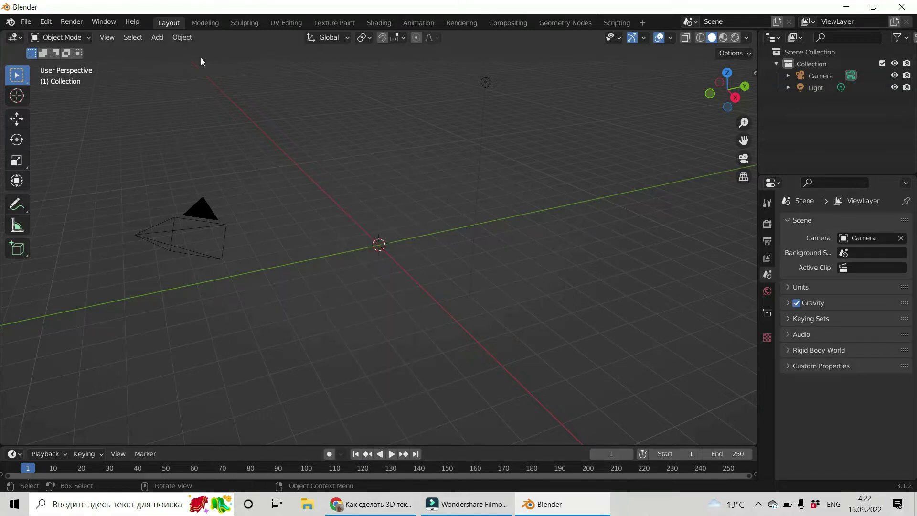
pyautogui.click(162, 37)
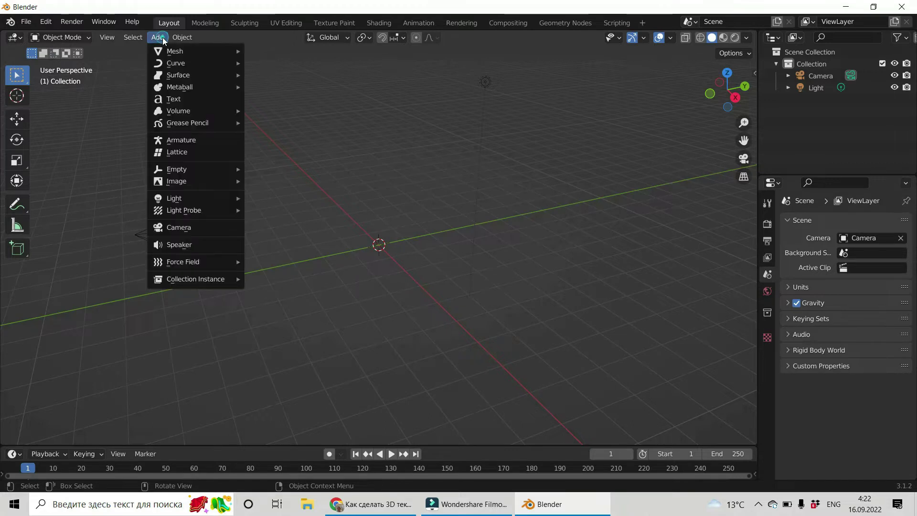
pyautogui.click(174, 99)
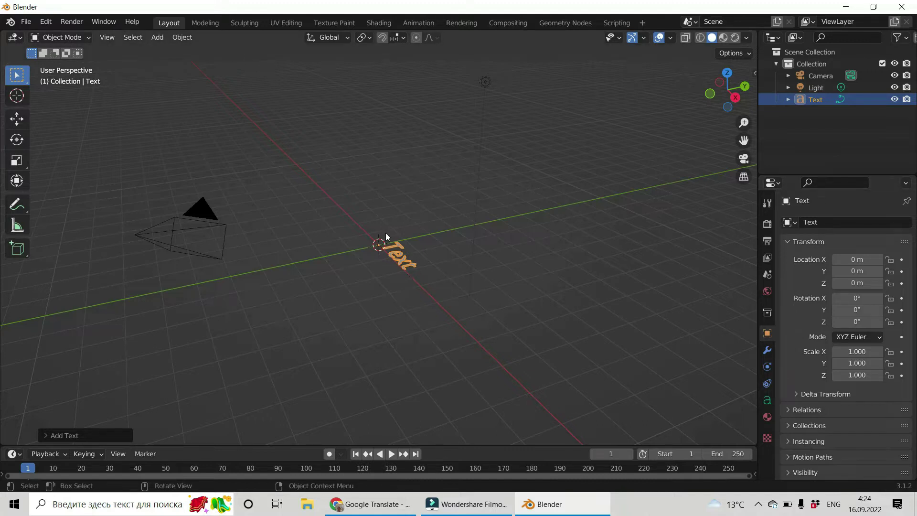
# In Edit Mode, replace the word 'Text' with 'Blender', then return to Object Mode.
pyautogui.click(394, 247)
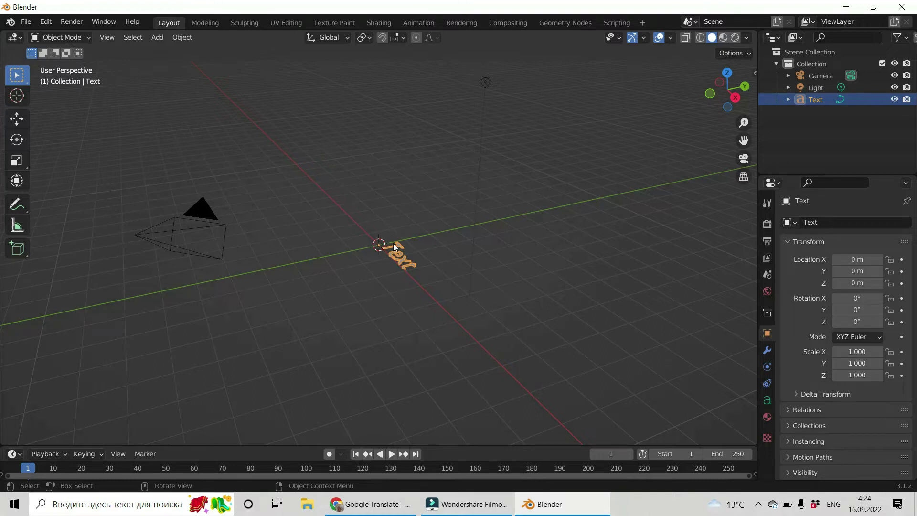
pyautogui.click(85, 37)
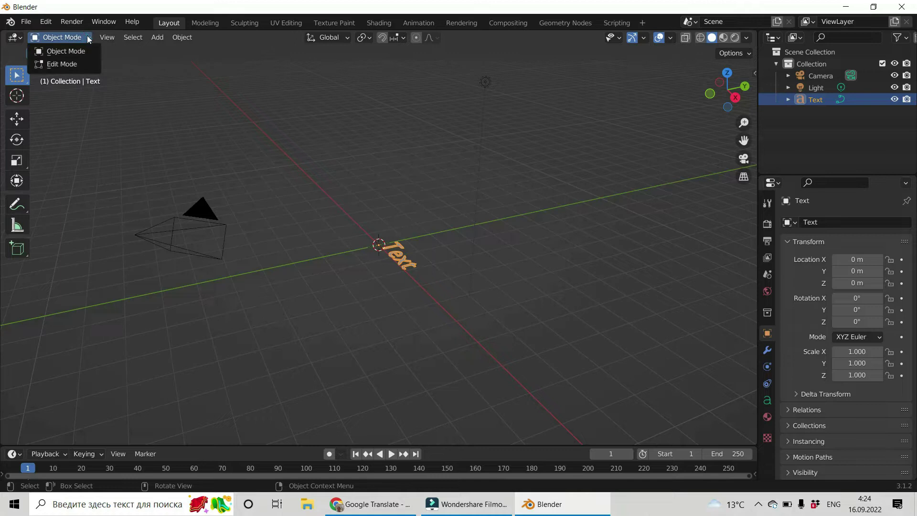
pyautogui.click(69, 64)
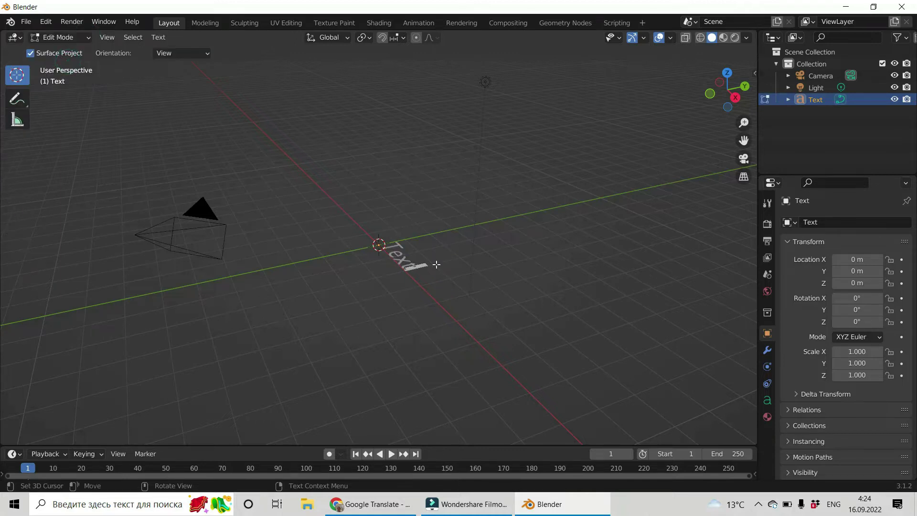
pyautogui.press('BackSpace')
pyautogui.press('BackSpace')
pyautogui.press('BackSpace')
pyautogui.press('BackSpace')
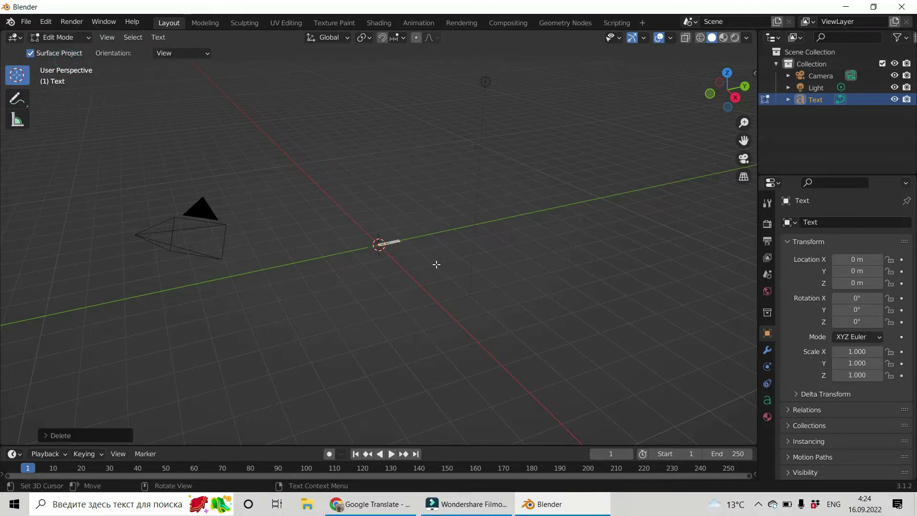
pyautogui.write('Hel')
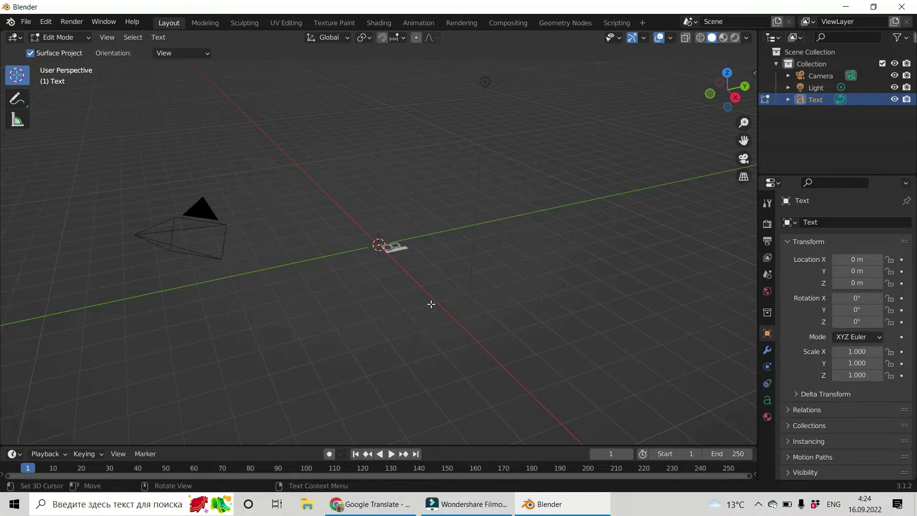
pyautogui.write('lender')
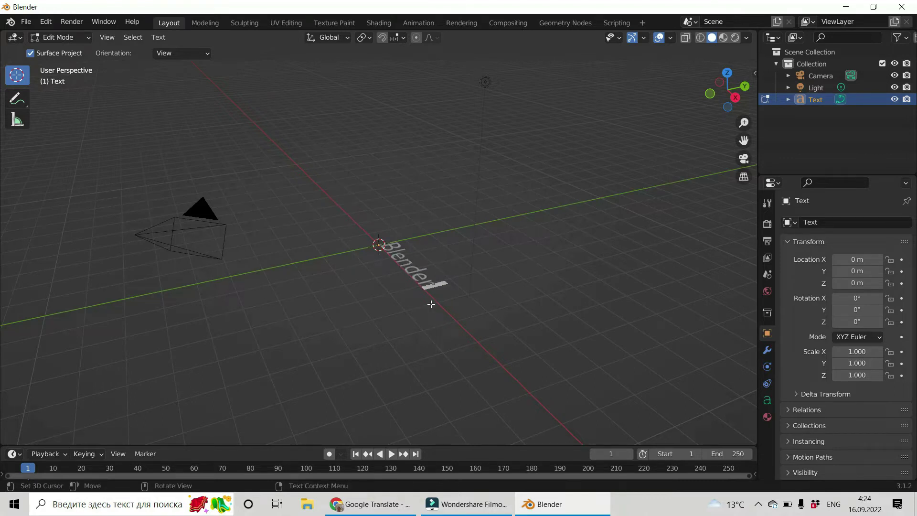
pyautogui.click(60, 37)
pyautogui.click(76, 52)
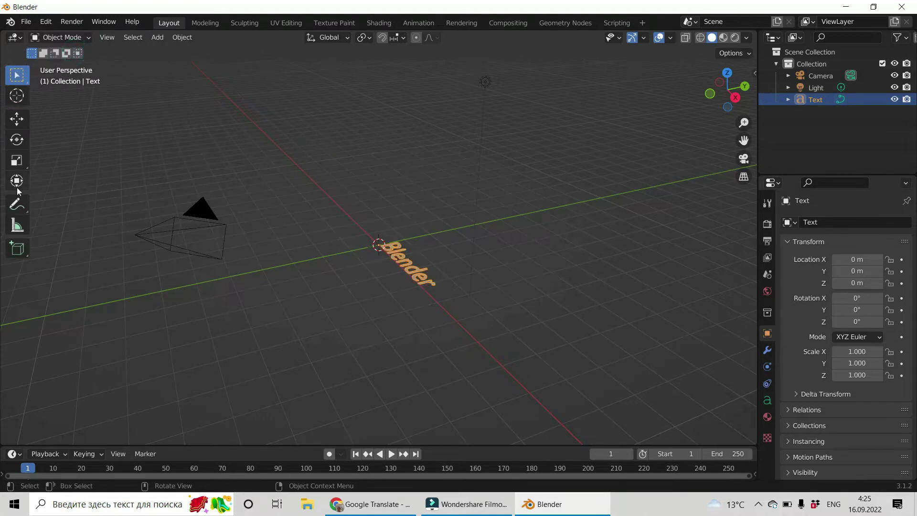
# Rotate the text upright to about 85°, 10.7°, 100° with the Rotate gizmo.
pyautogui.click(17, 139)
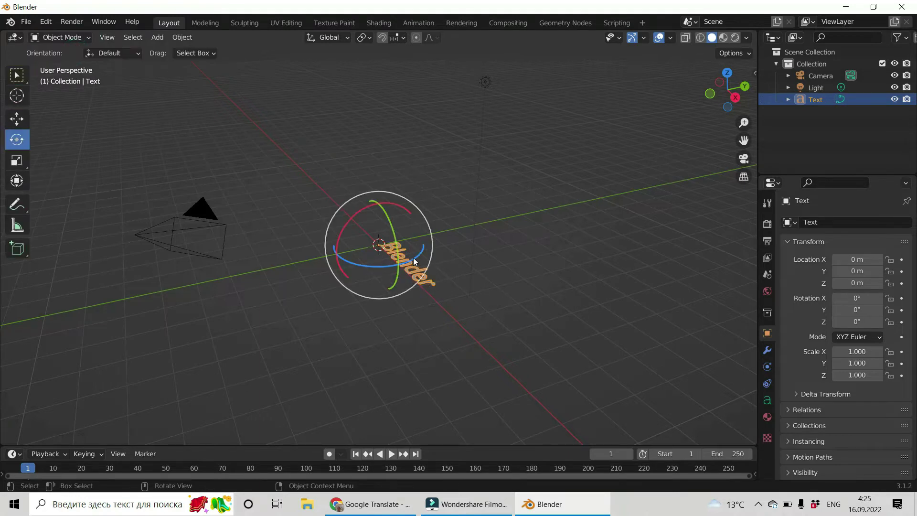
pyautogui.moveTo(414, 263); pyautogui.dragTo(428, 191)
pyautogui.moveTo(375, 205); pyautogui.dragTo(380, 296)
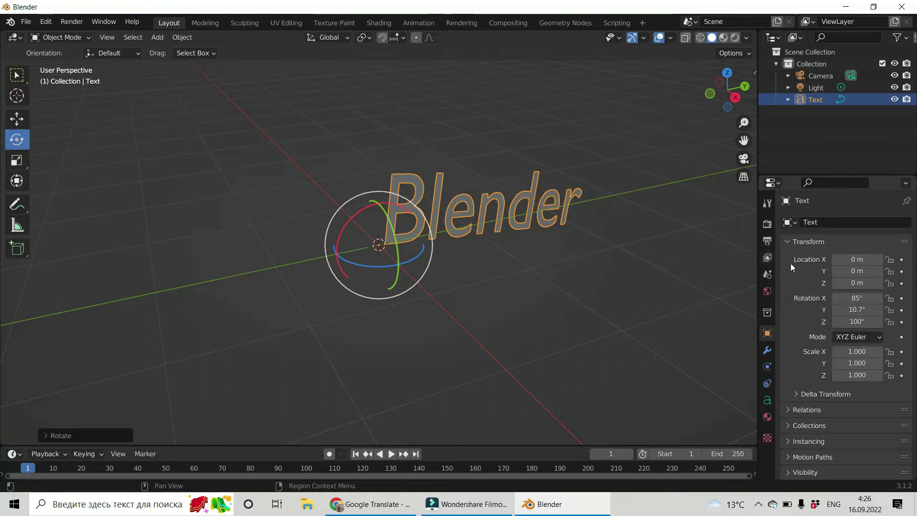
# Move the text to location -0.49, -0.68, 0.23 m via the Location fields.
pyautogui.moveTo(847, 254)
pyautogui.mouseDown()
pyautogui.moveTo(807, 258)
pyautogui.moveTo(865, 271)
pyautogui.moveTo(840, 271)
pyautogui.mouseUp()
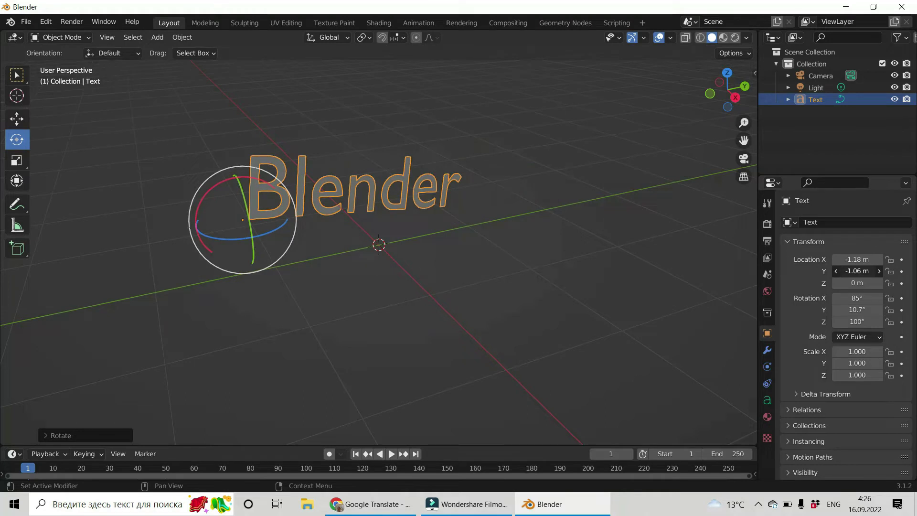
pyautogui.moveTo(857, 271)
pyautogui.mouseDown()
pyautogui.moveTo(870, 283)
pyautogui.moveTo(865, 259)
pyautogui.mouseUp()
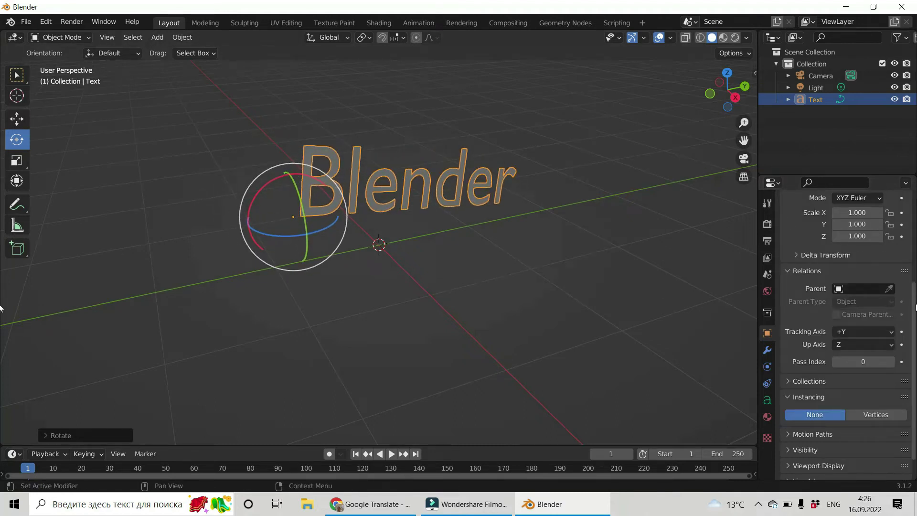
pyautogui.moveTo(912, 299)
pyautogui.mouseDown()
pyautogui.moveTo(915, 219)
pyautogui.moveTo(912, 300)
pyautogui.mouseUp()
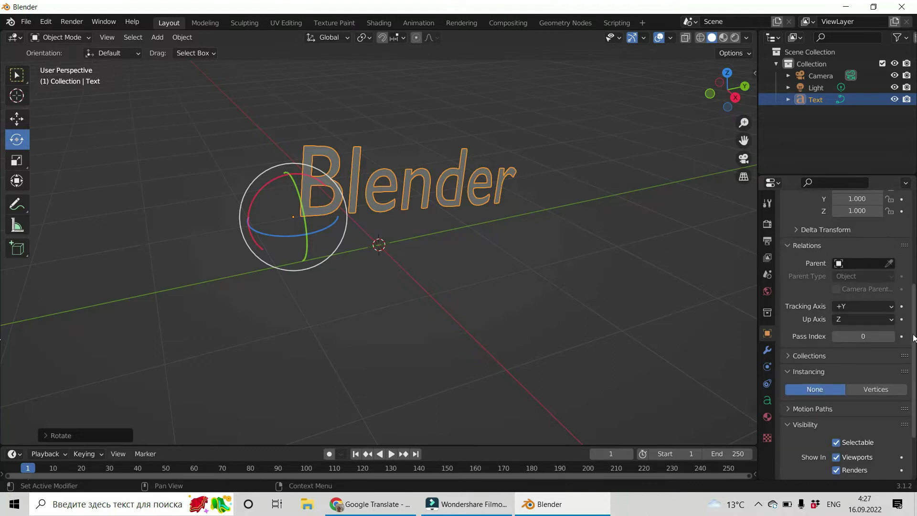
pyautogui.moveTo(913, 337); pyautogui.dragTo(915, 253)
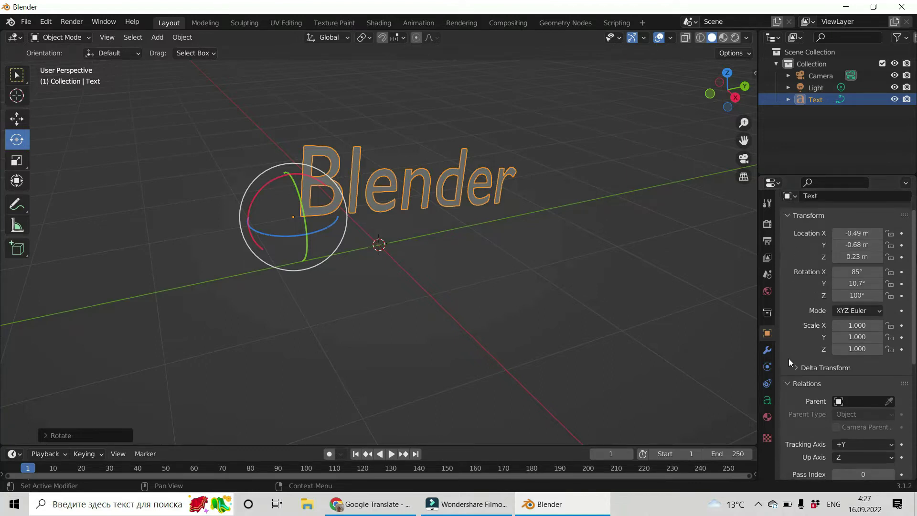
# Reselect the Blender text and zoom in, with its X scale at 1.340.
pyautogui.click(543, 244)
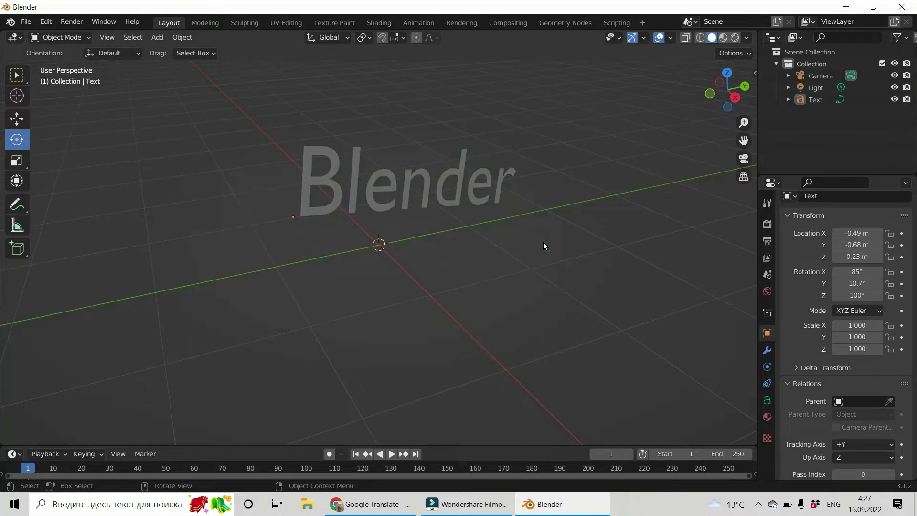
pyautogui.click(329, 196)
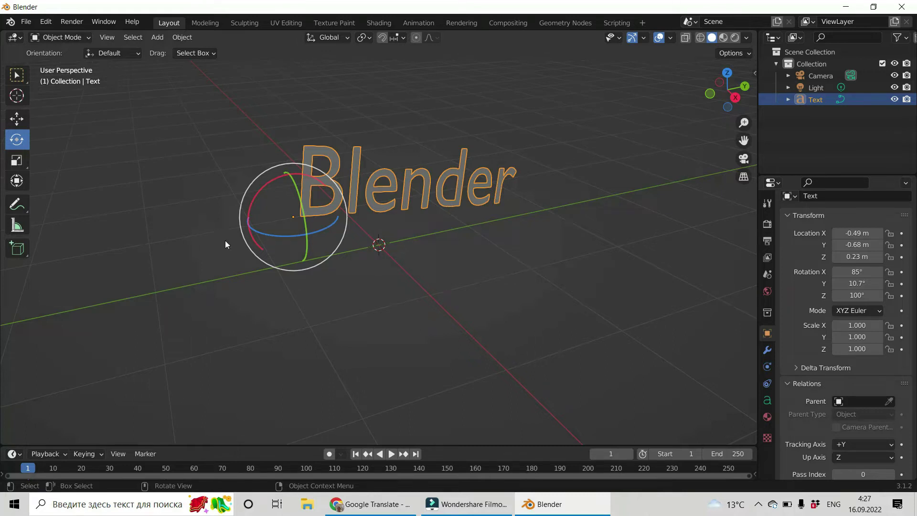
pyautogui.hotkey('ctrl', 'z')
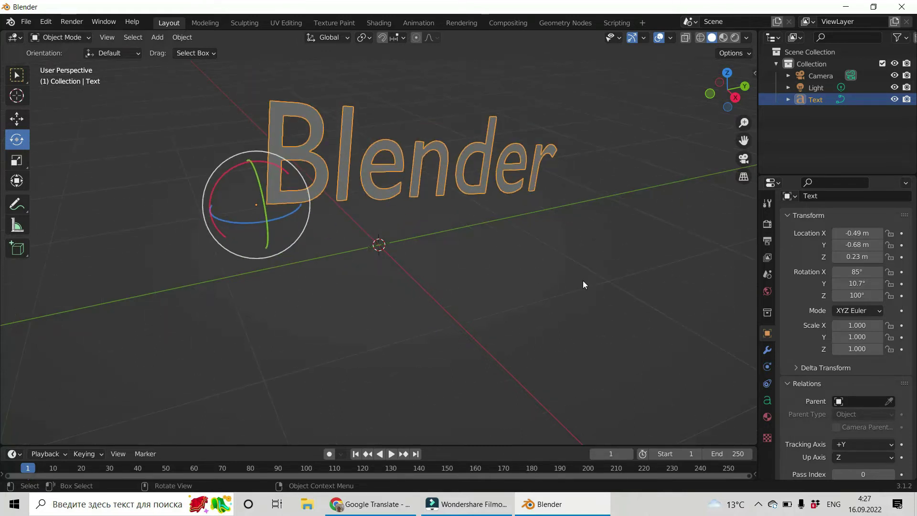
pyautogui.scroll(-2, 840, 334)
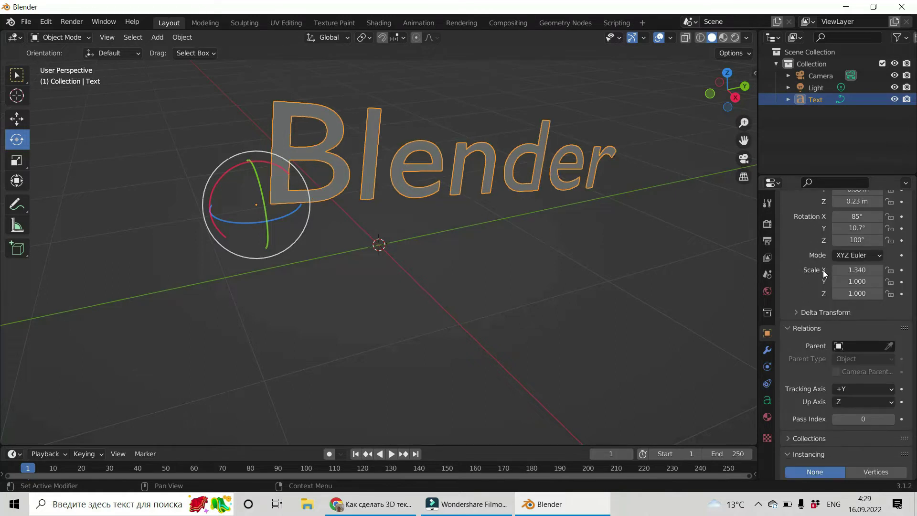
pyautogui.scroll(-2, 821, 271)
pyautogui.scroll(5, 819, 274)
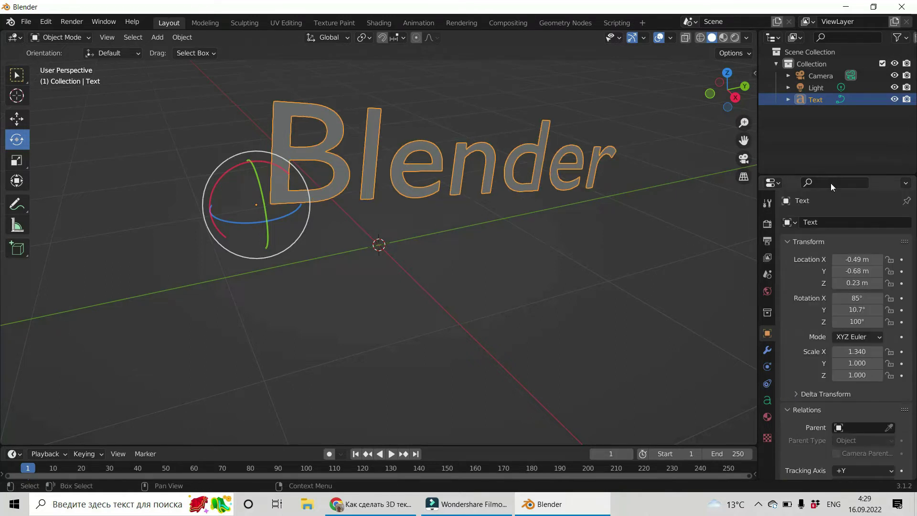
# Extrude the text about 0.26 m deep and switch the viewport to Rendered shading.
pyautogui.click(830, 183)
pyautogui.write('geo')
pyautogui.moveTo(861, 303); pyautogui.dragTo(879, 303)
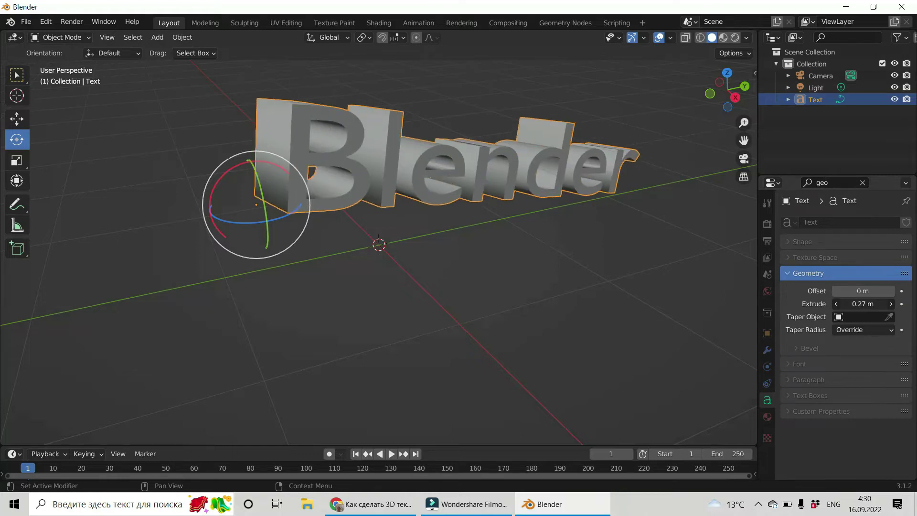
pyautogui.moveTo(861, 304)
pyautogui.mouseDown()
pyautogui.moveTo(874, 304)
pyautogui.moveTo(850, 304)
pyautogui.mouseUp()
pyautogui.hotkey('alt', 'f')
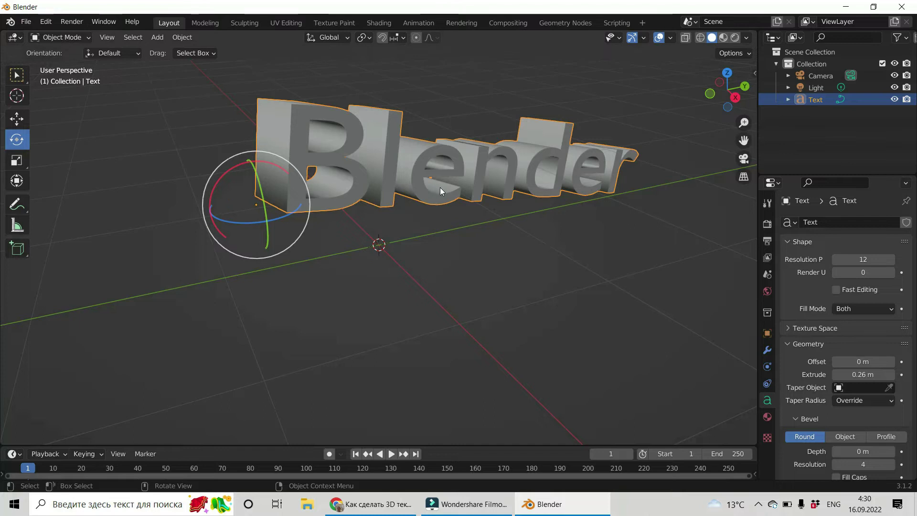
pyautogui.click(735, 38)
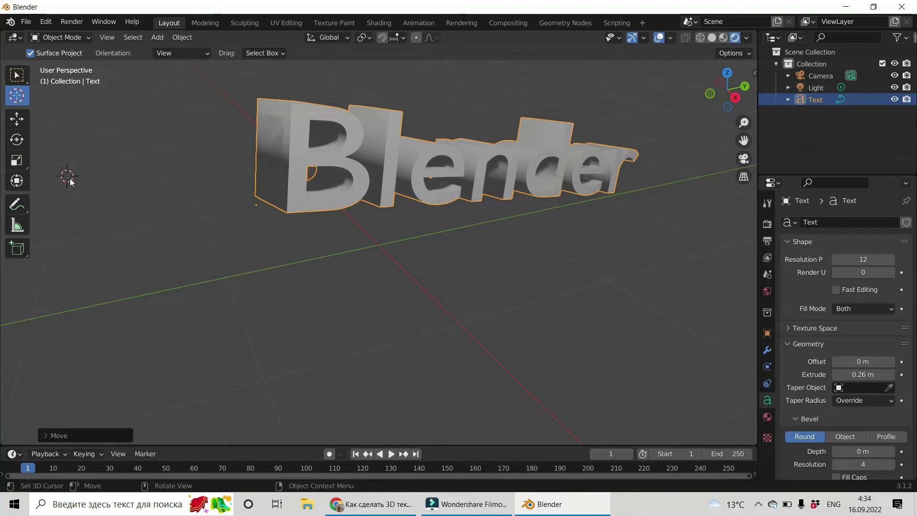
pyautogui.moveTo(70, 182); pyautogui.dragTo(299, 154)
# Create Material.001 for the text and set its Principled BSDF base colour to crimson red.
pyautogui.click(767, 417)
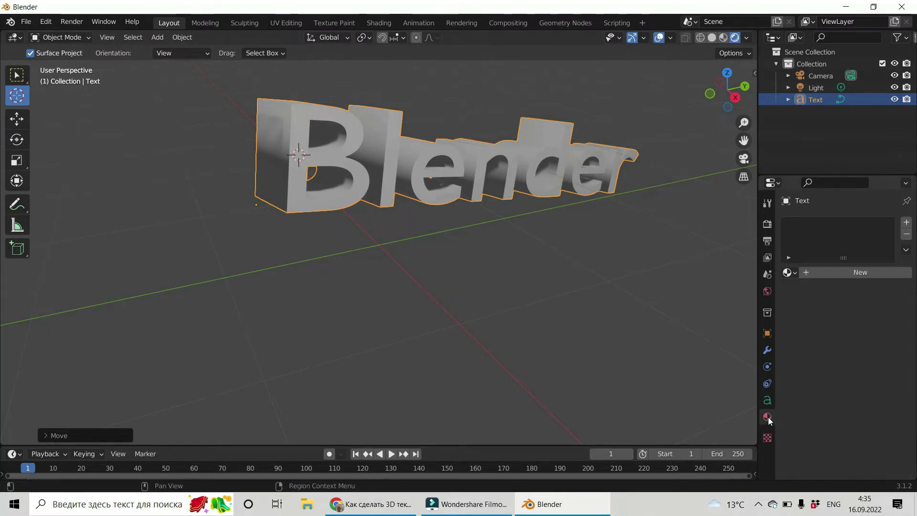
pyautogui.click(854, 273)
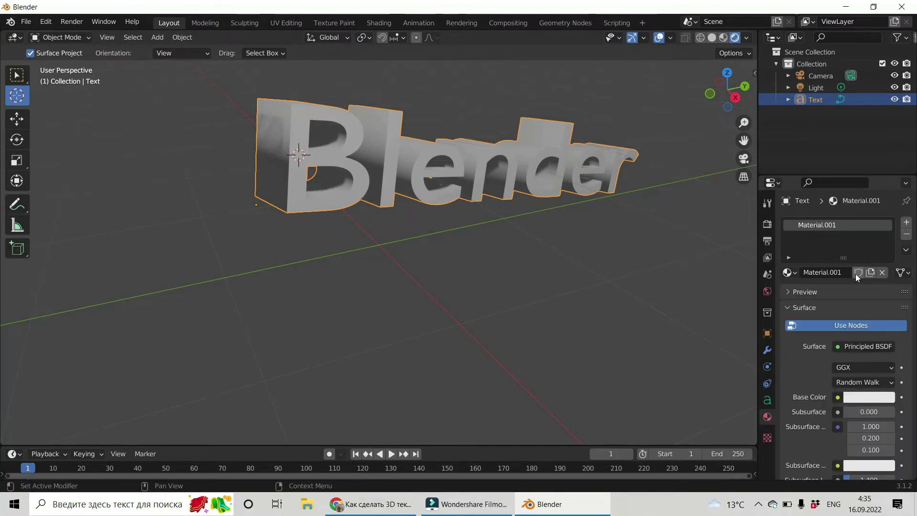
pyautogui.click(876, 397)
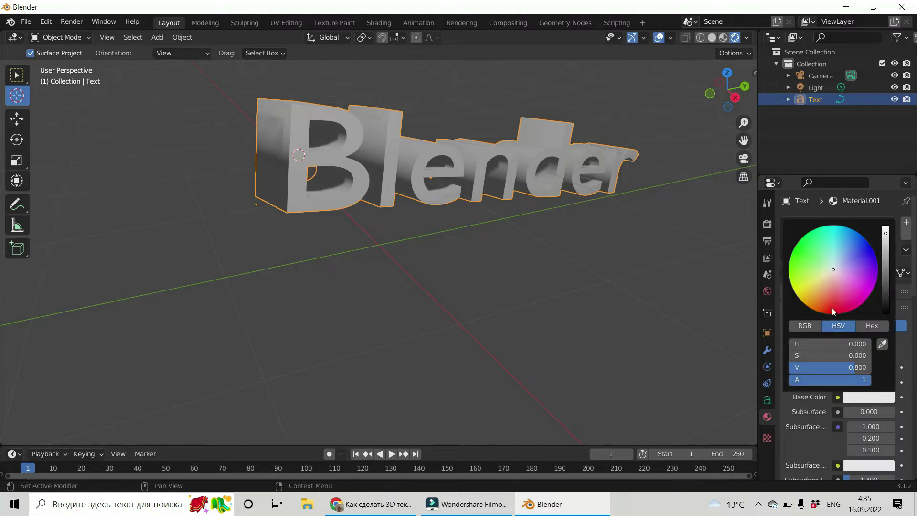
pyautogui.moveTo(830, 300); pyautogui.dragTo(846, 312)
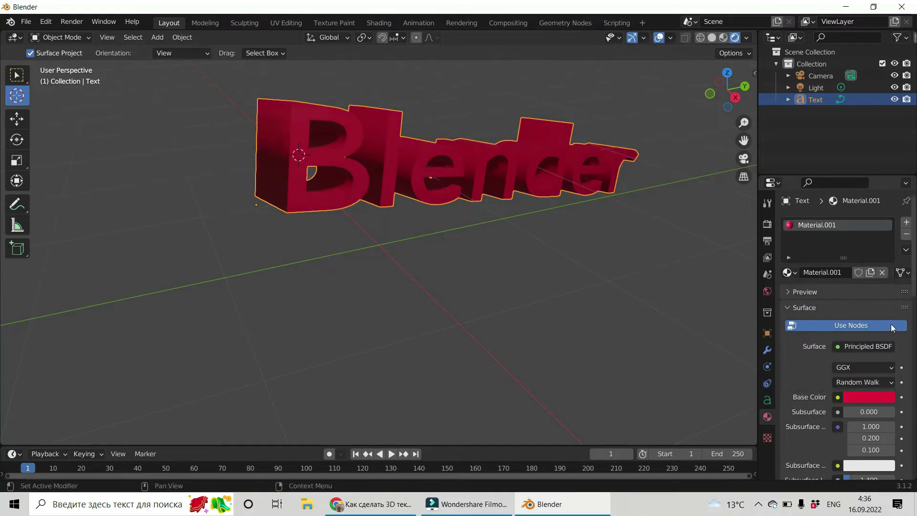
# Set the material's Metallic value to 0.569.
pyautogui.scroll(-2, 912, 302)
pyautogui.moveTo(913, 302); pyautogui.dragTo(908, 355)
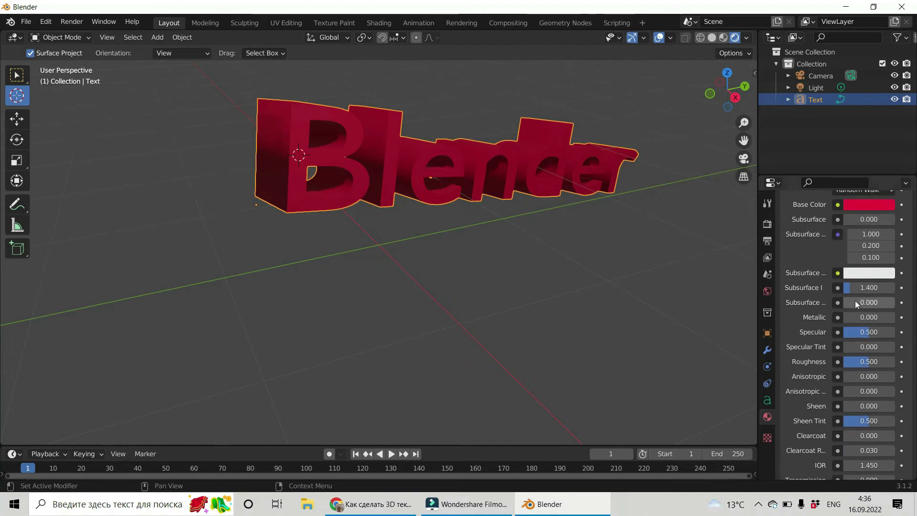
pyautogui.moveTo(868, 317)
pyautogui.mouseDown()
pyautogui.moveTo(897, 317)
pyautogui.moveTo(814, 316)
pyautogui.mouseUp()
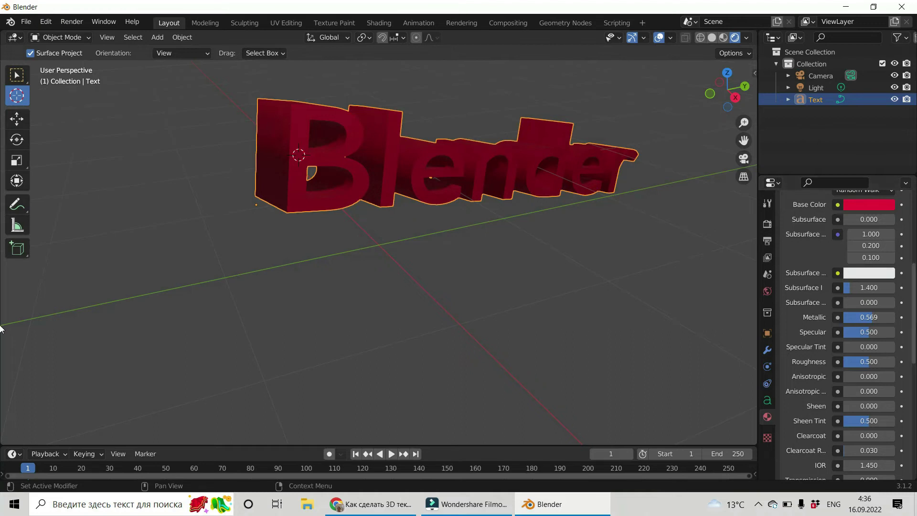
# Reduce the text's Bevel Depth from 0.04 m to 0.01 m.
pyautogui.scroll(-2, 914, 335)
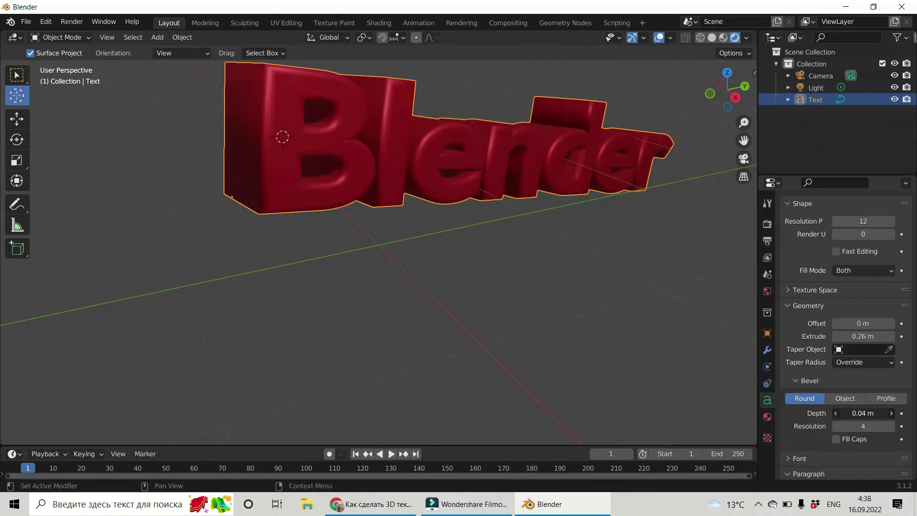
pyautogui.moveTo(862, 413); pyautogui.dragTo(842, 413)
pyautogui.scroll(-1, 914, 420)
pyautogui.scroll(-8, 794, 299)
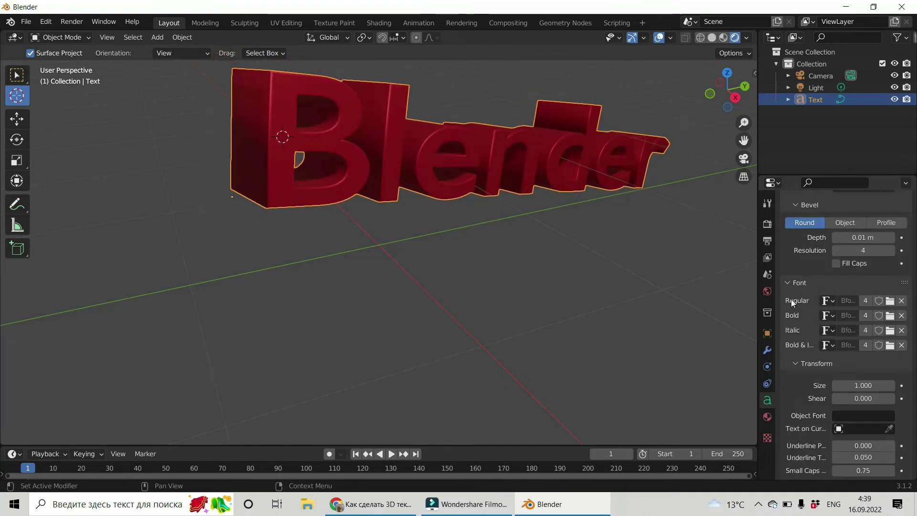
# Swap the text's regular font, trying Bell MT Italic before settling on Bodoni.
pyautogui.click(889, 301)
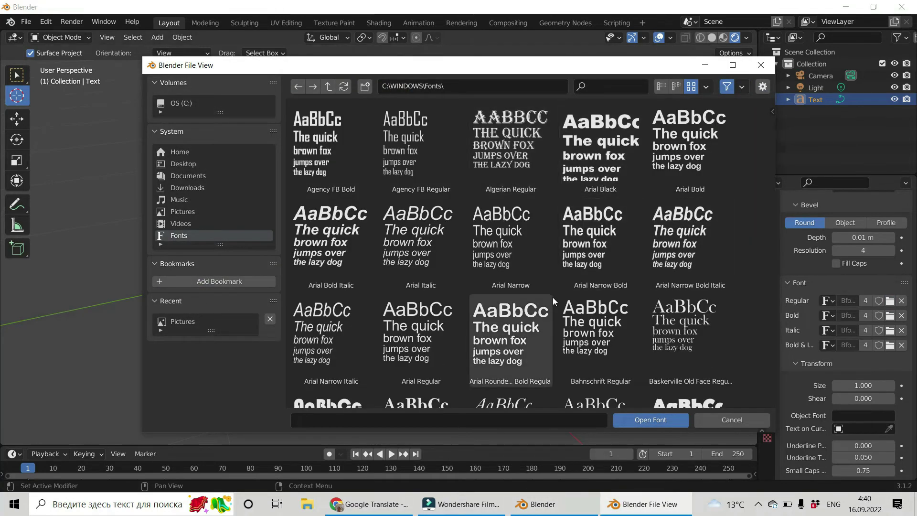
pyautogui.scroll(-1, 535, 310)
pyautogui.scroll(-3, 533, 306)
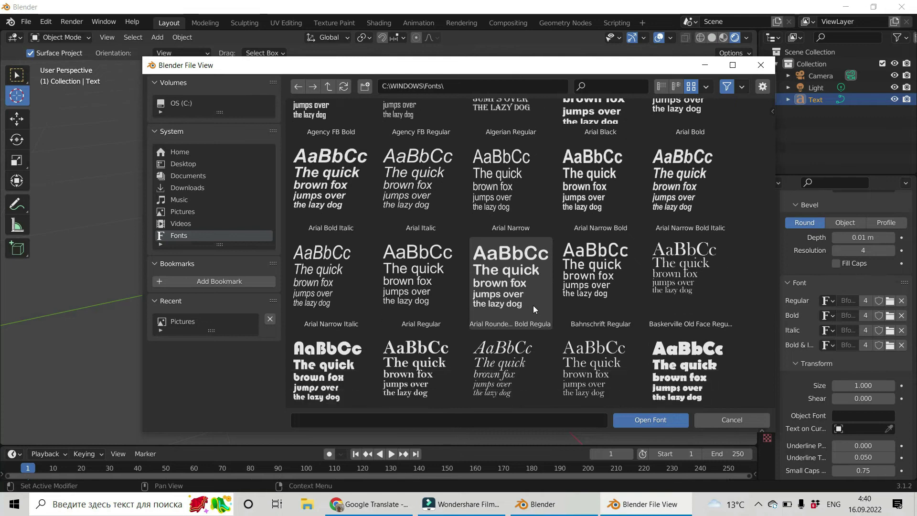
pyautogui.click(503, 358)
pyautogui.click(626, 419)
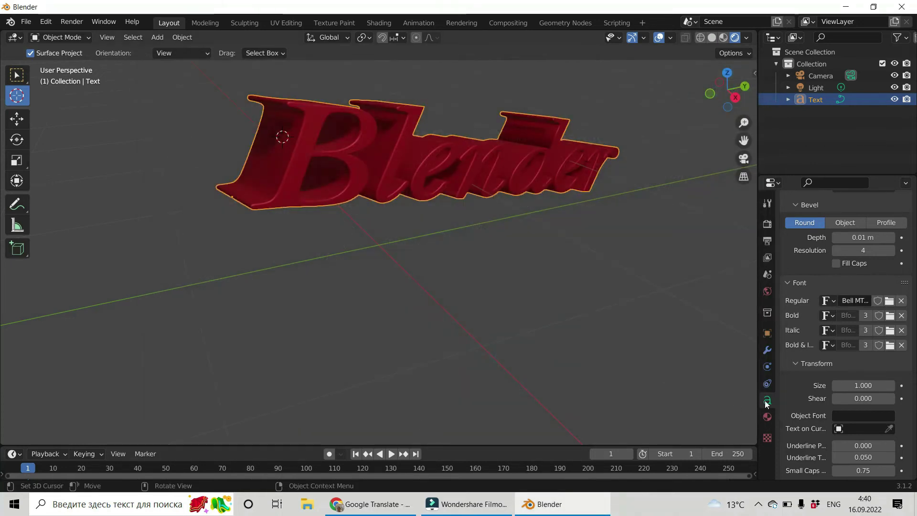
pyautogui.click(889, 300)
pyautogui.click(332, 247)
pyautogui.click(626, 420)
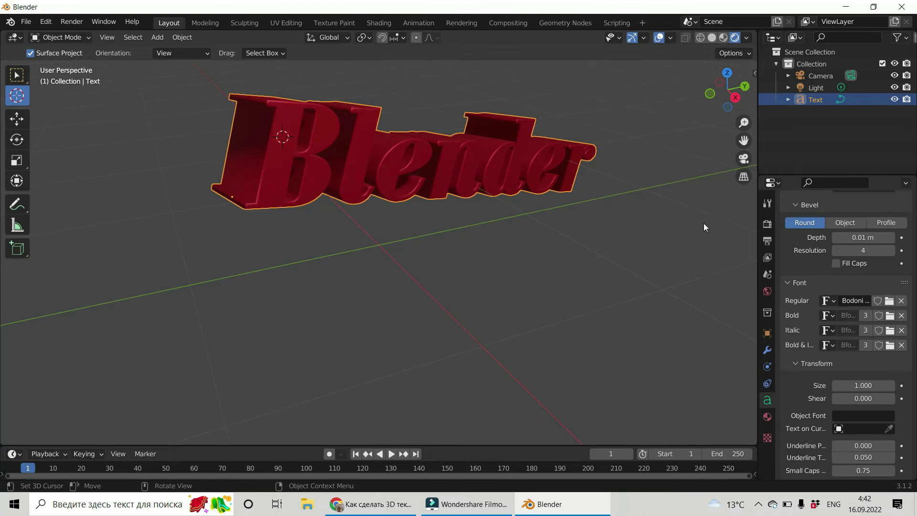
# Enable a Transparent film background in the Render Properties.
pyautogui.click(763, 226)
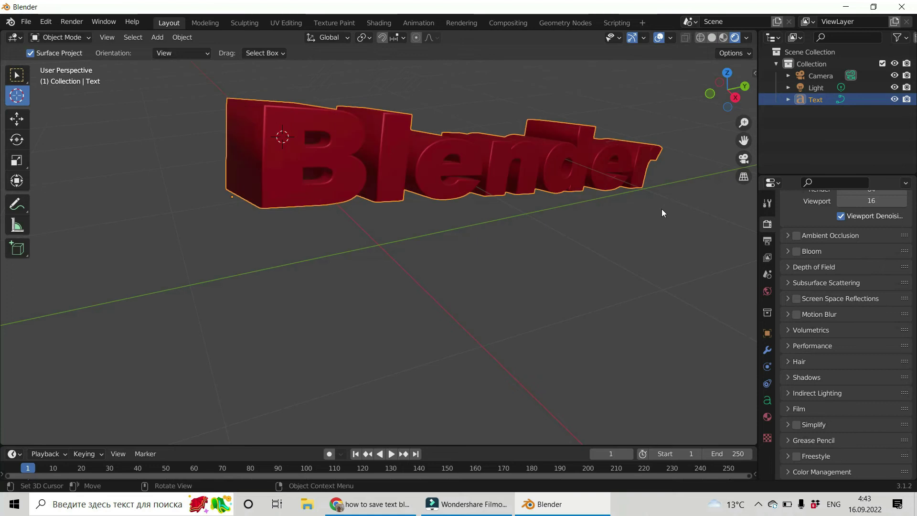
pyautogui.scroll(1, 648, 204)
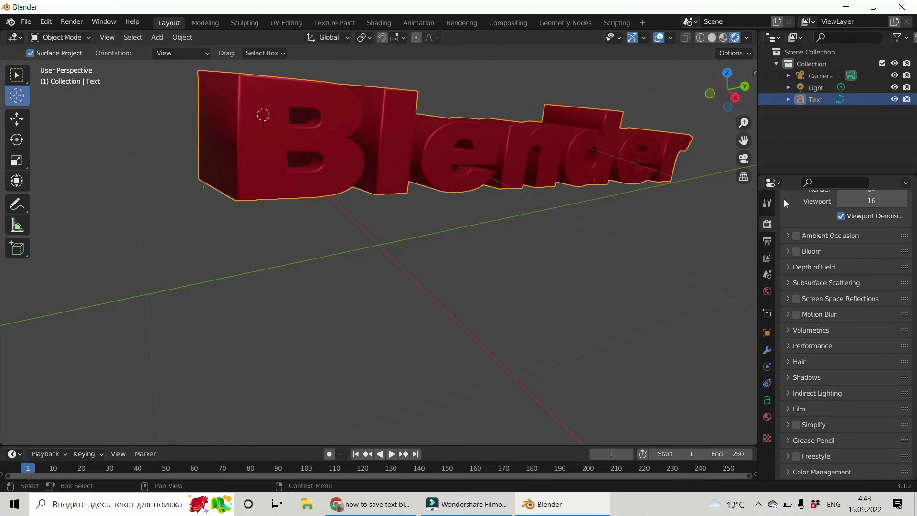
pyautogui.click(790, 409)
pyautogui.scroll(-2, 875, 377)
pyautogui.scroll(-1, 874, 377)
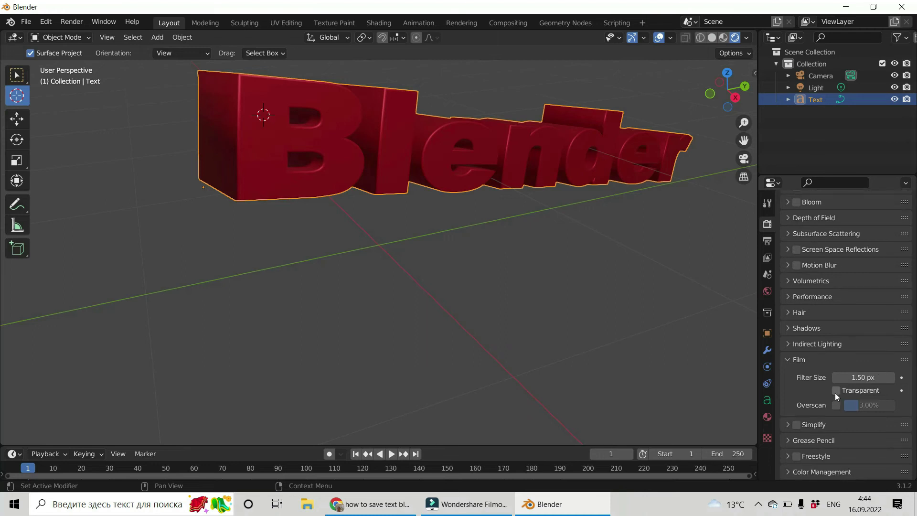
pyautogui.click(835, 391)
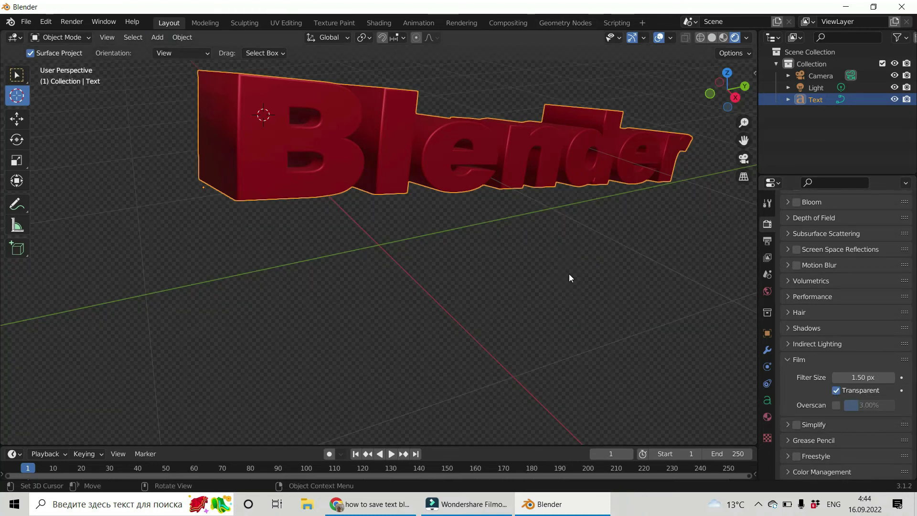
pyautogui.scroll(1, 620, 258)
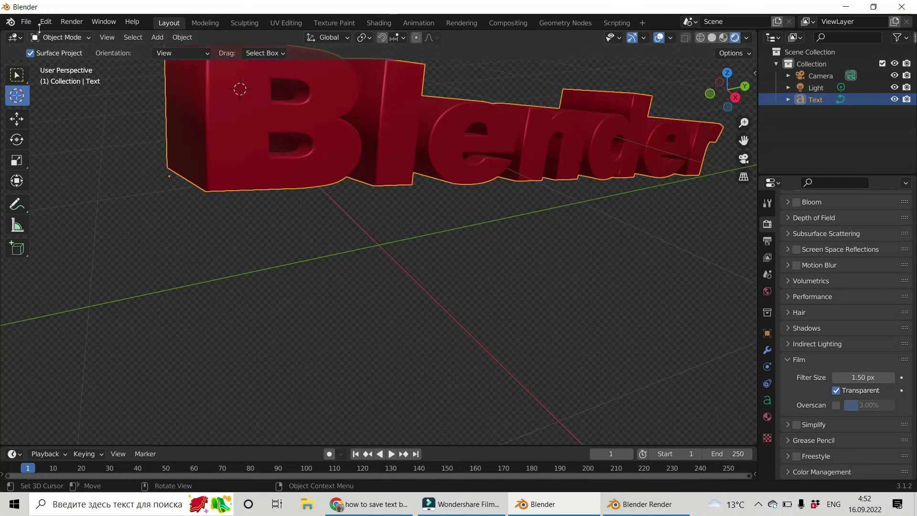
# Render the scene to an image in the Blender Render window.
pyautogui.click(79, 27)
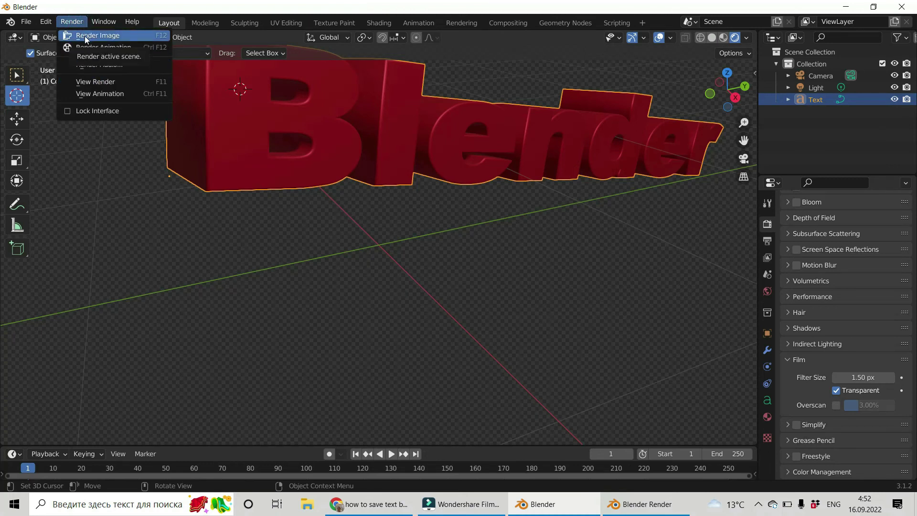
pyautogui.click(85, 36)
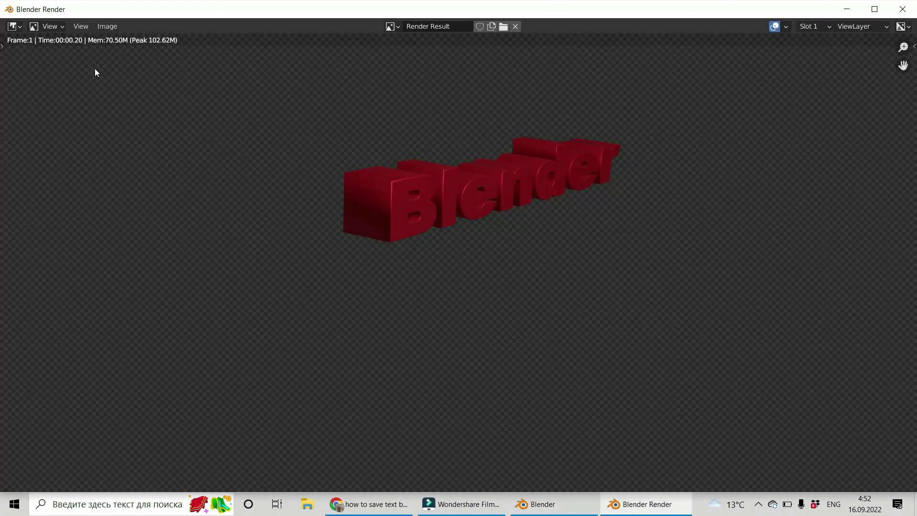
pyautogui.click(106, 26)
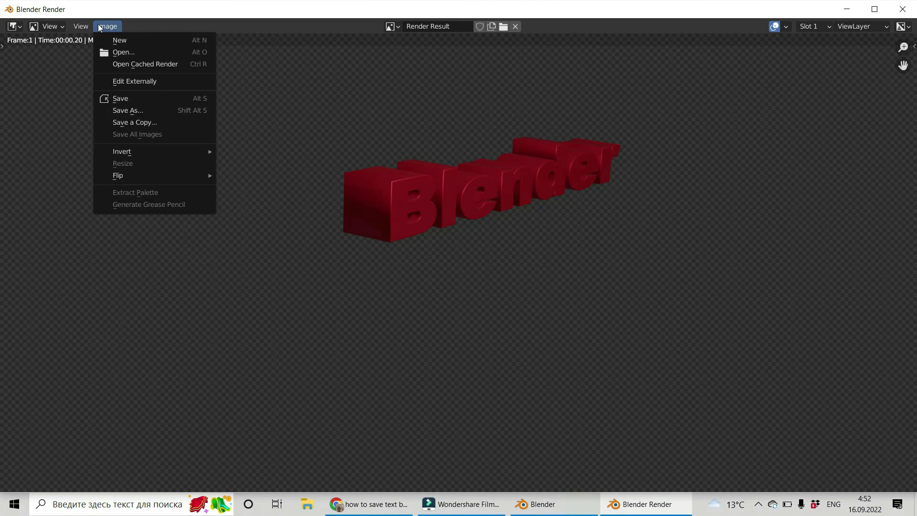
# Save the render as an RGBA PNG named 'Text' in the Pictures folder.
pyautogui.click(143, 112)
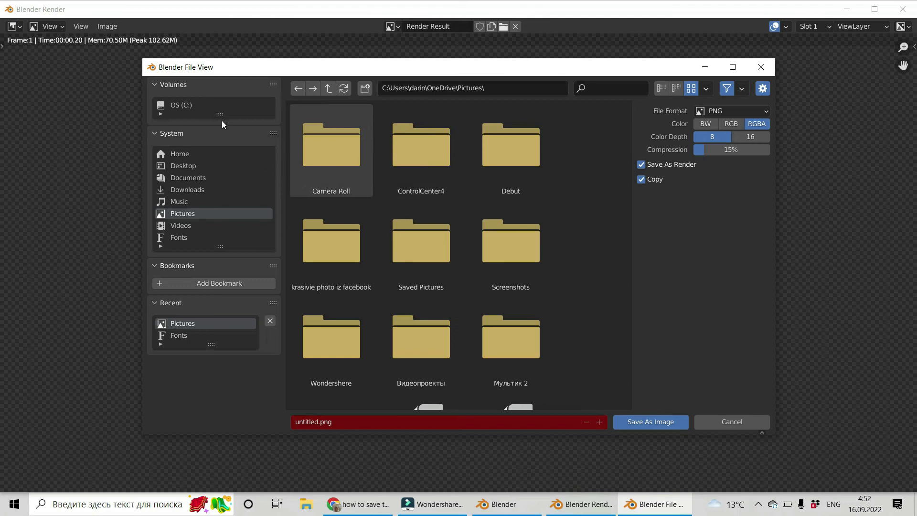
pyautogui.click(188, 178)
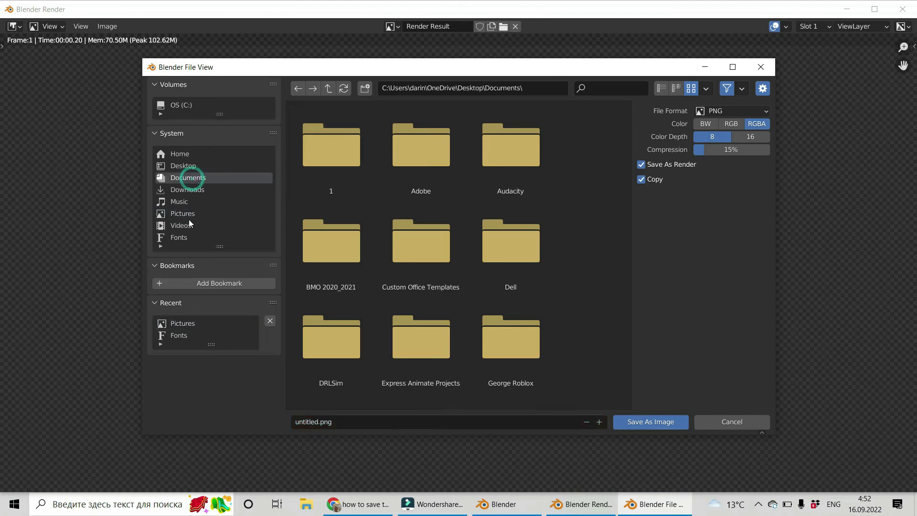
pyautogui.click(189, 213)
pyautogui.click(337, 423)
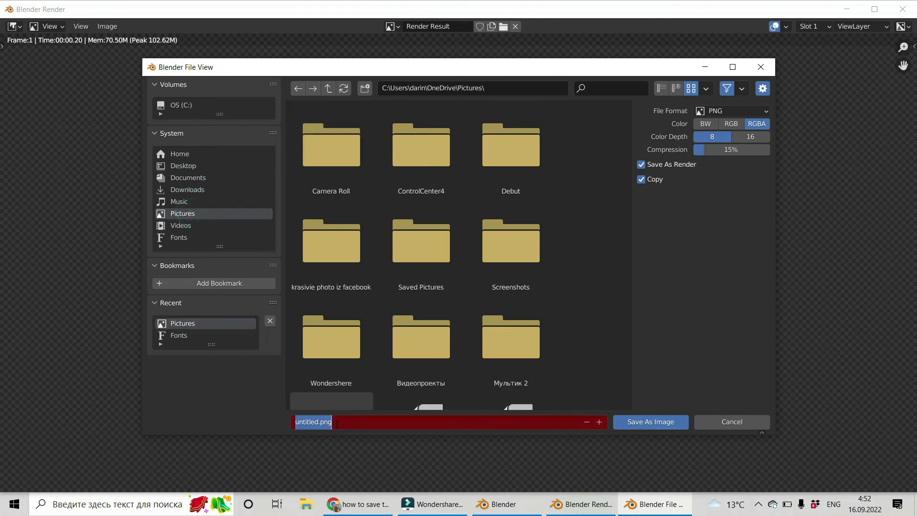
pyautogui.press('BackSpace')
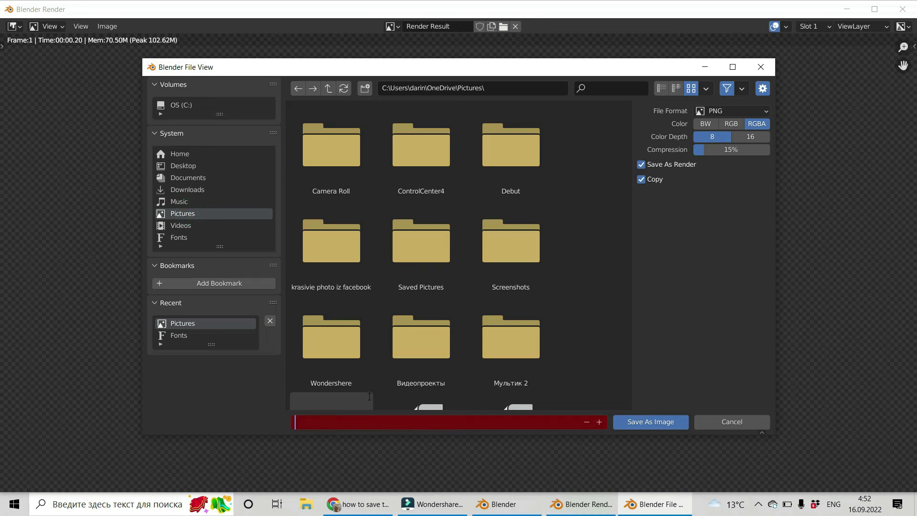
pyautogui.write('Text')
pyautogui.press('Return')
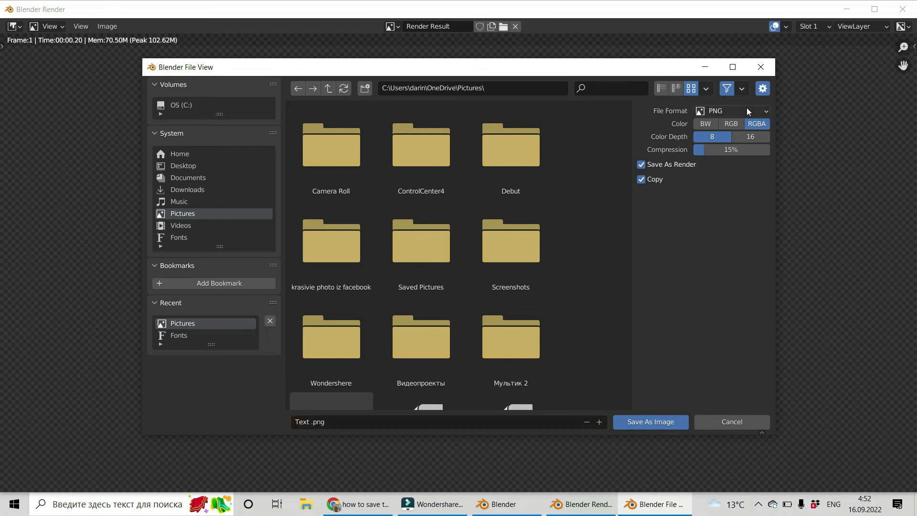